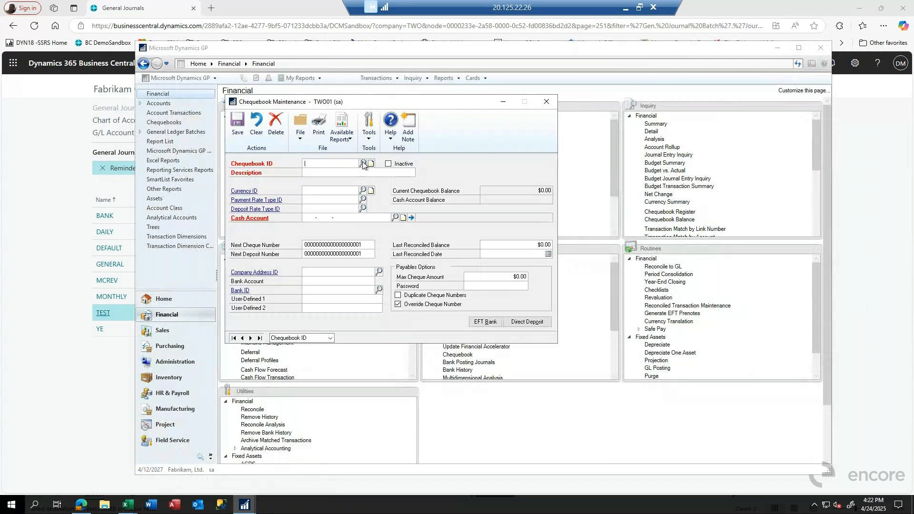
# Load the UPTOWN TRUST chequebook and review its EFT bank and direct deposit settings without changing them.
pyautogui.doubleClick(282, 276)
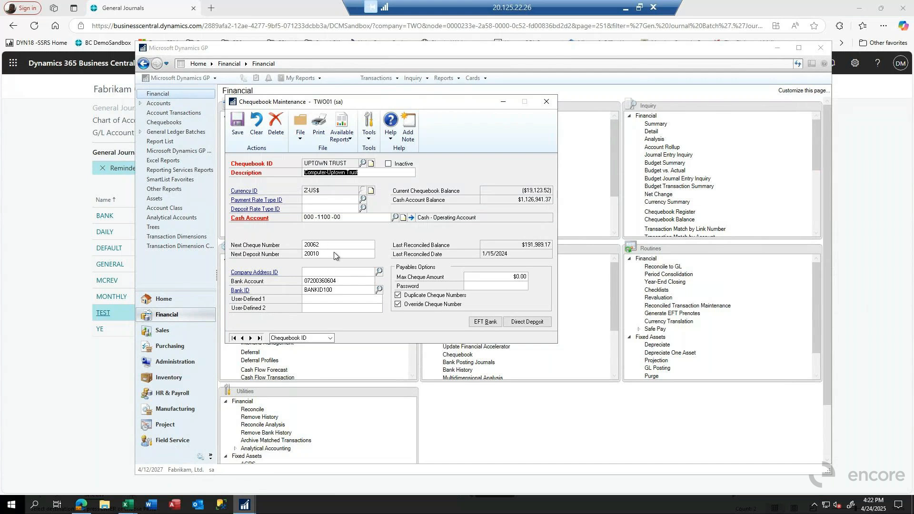
pyautogui.click(488, 323)
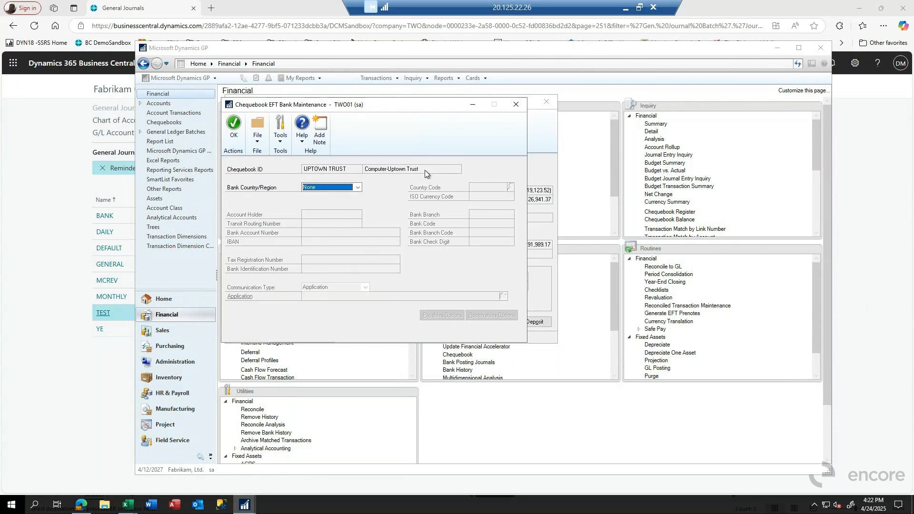
pyautogui.click(232, 128)
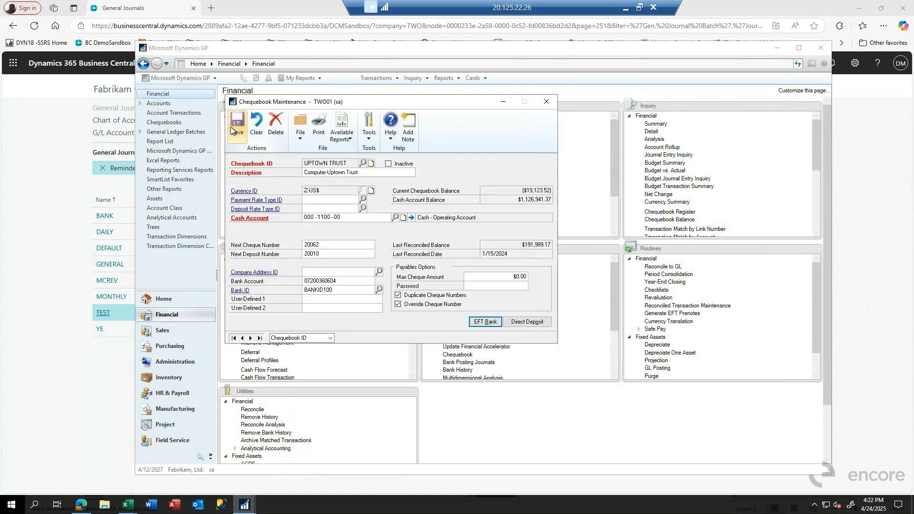
pyautogui.click(527, 322)
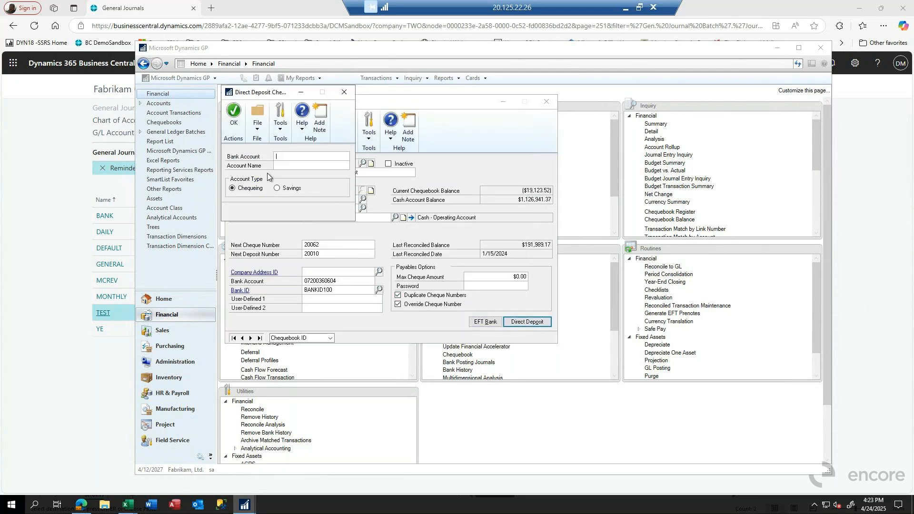
pyautogui.click(344, 92)
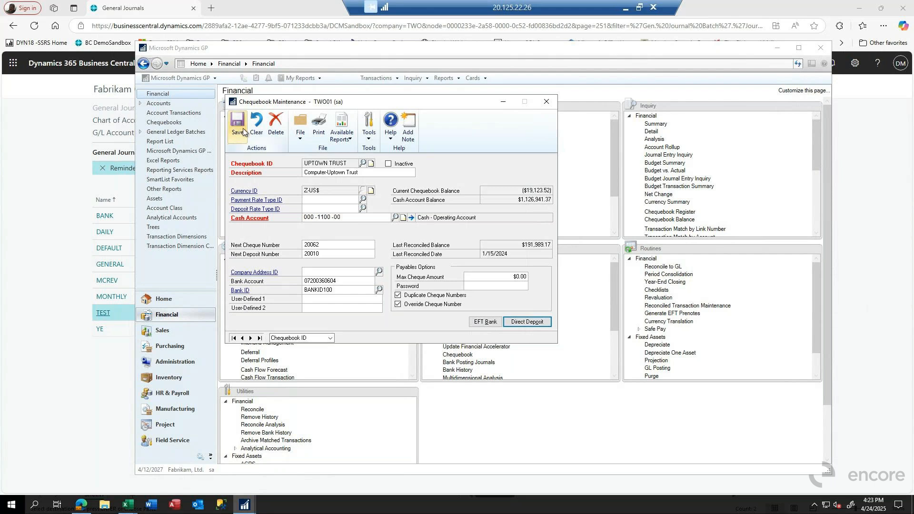
# Go through the UPTOWN TRUST chequebook fields from the description to the bank account, then save the record and close Chequebook Maintenance.
pyautogui.click(317, 175)
pyautogui.press('Tab')
pyautogui.press('Tab')
pyautogui.press('Tab')
pyautogui.press('Tab')
pyautogui.press('Tab')
pyautogui.press('Tab')
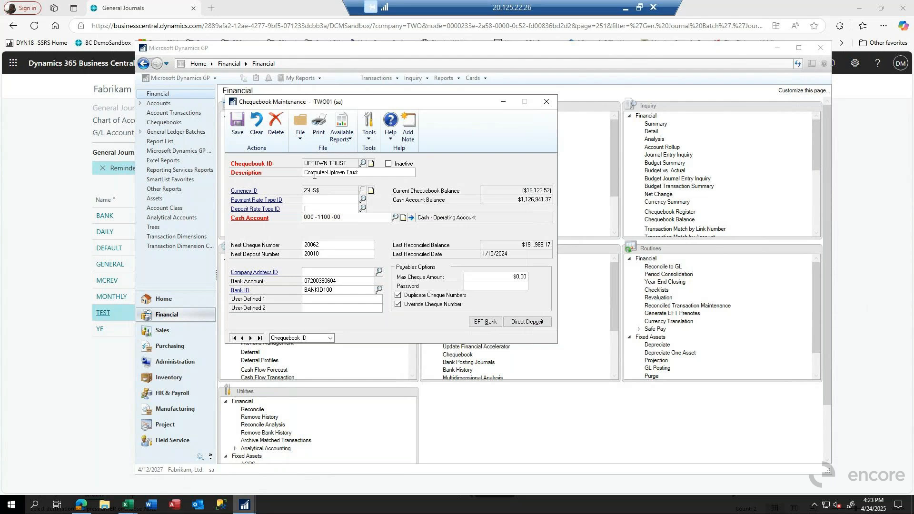
pyautogui.press('Tab')
pyautogui.press('Tab')
pyautogui.click(239, 119)
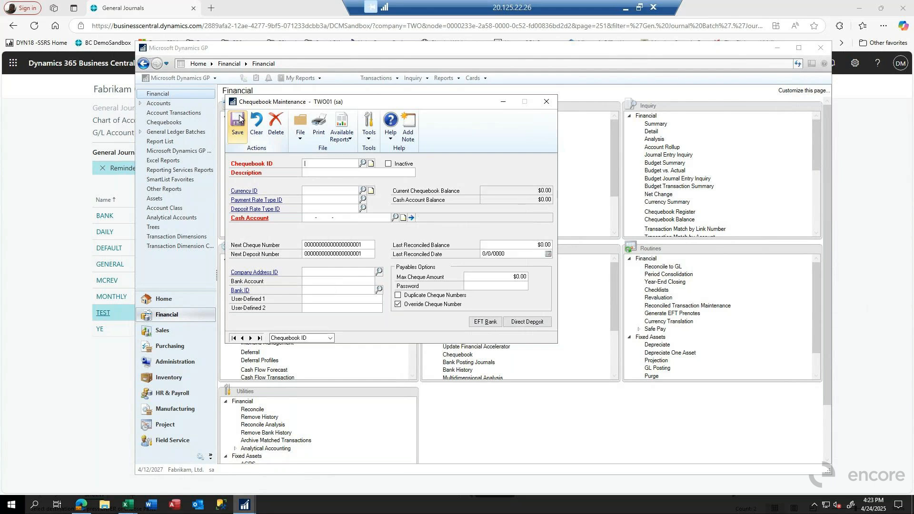
pyautogui.click(546, 102)
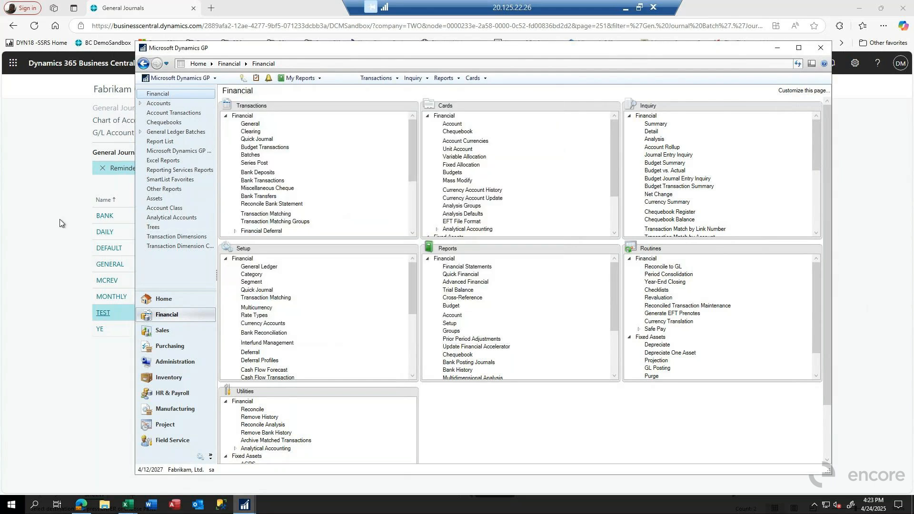
# Switch to Business Central and open the FIRST BANK card from the bank accounts list under Cash Management.
pyautogui.click(59, 220)
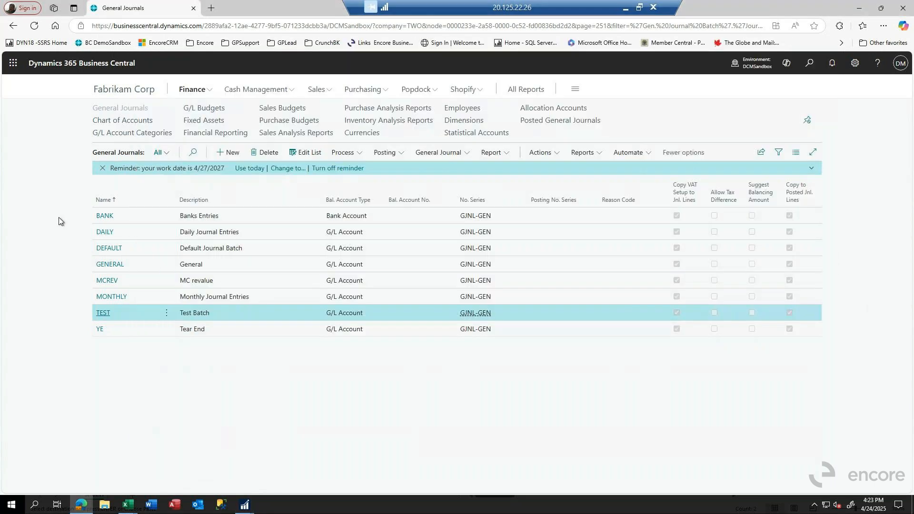
pyautogui.click(253, 92)
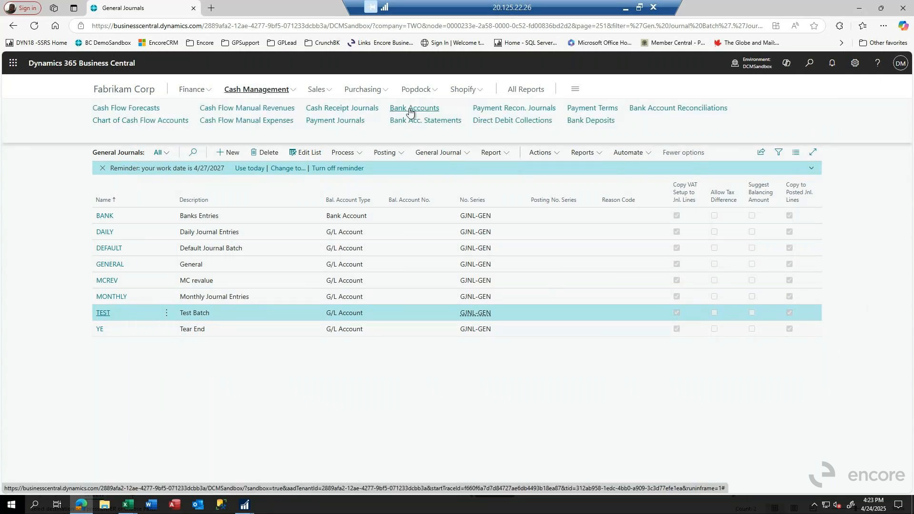
pyautogui.click(410, 109)
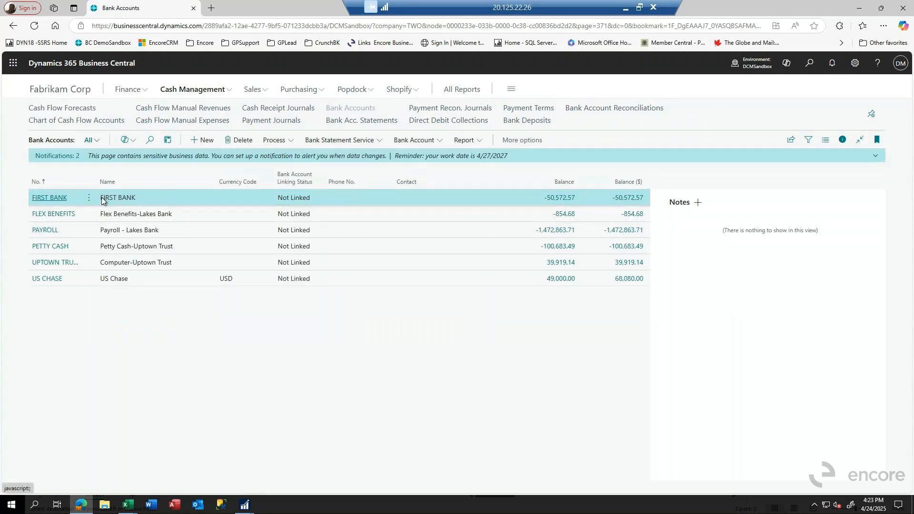
pyautogui.click(48, 200)
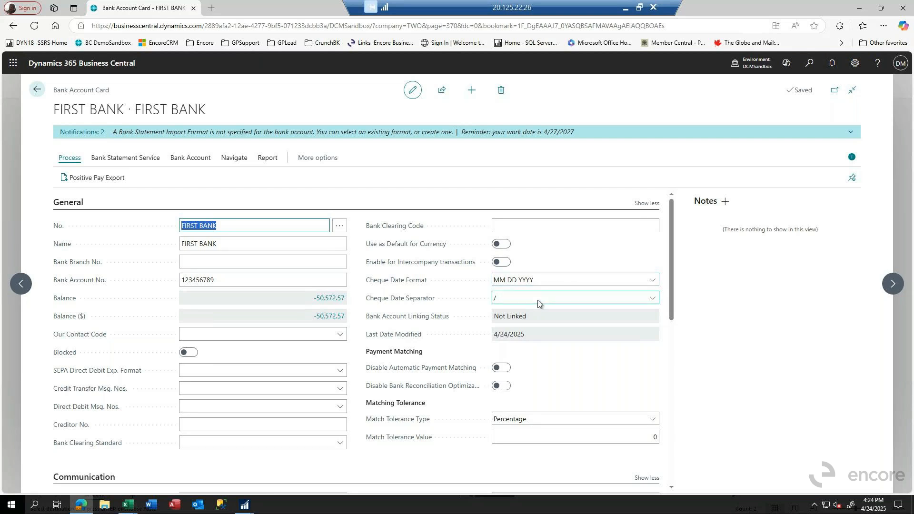
# Review the General details of the FIRST BANK card, including the cheque date separator options, bank account number and branch number.
pyautogui.click(505, 303)
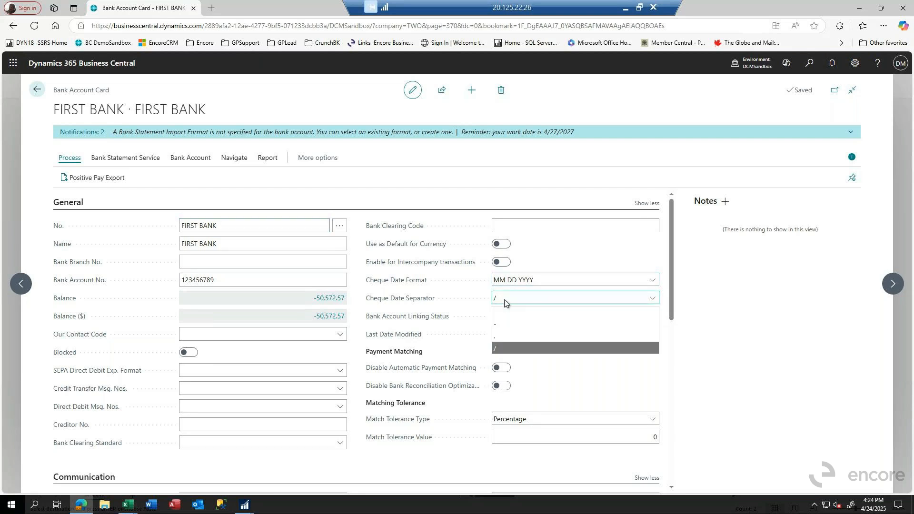
pyautogui.click(504, 303)
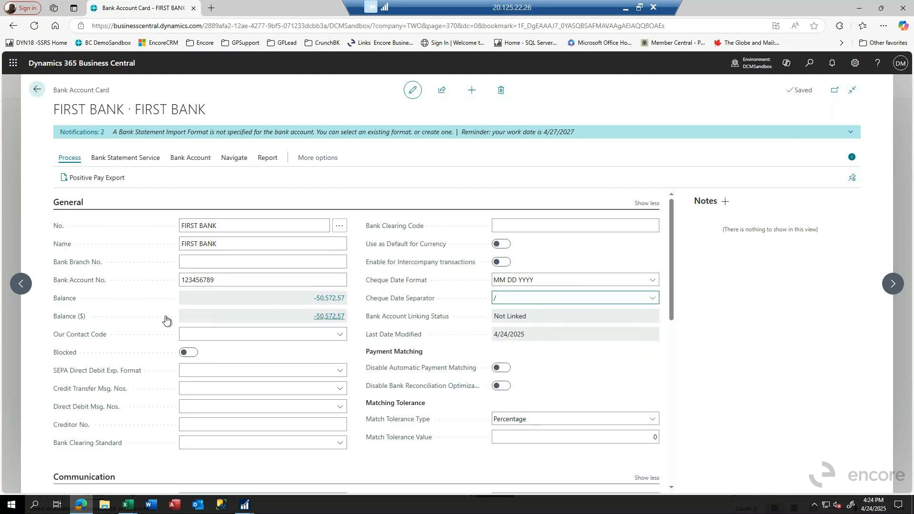
pyautogui.scroll(-3, 322, 316)
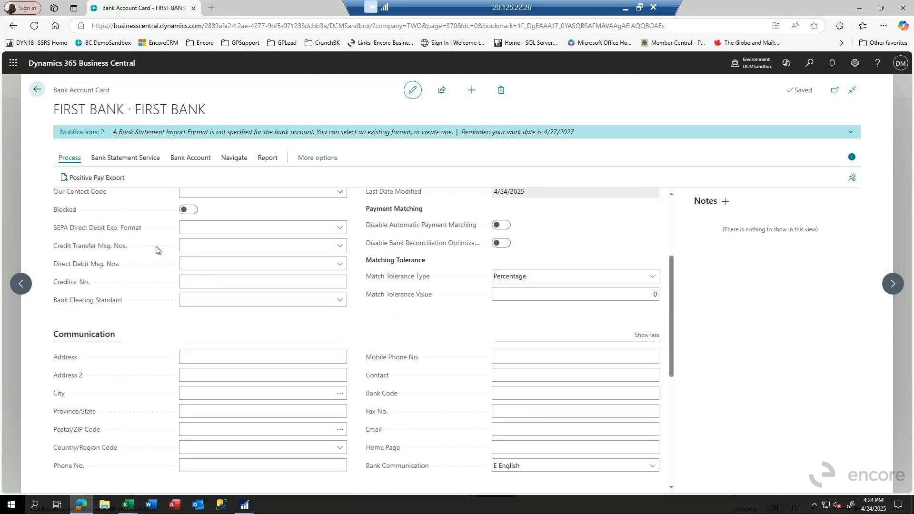
pyautogui.scroll(2, 341, 244)
pyautogui.scroll(1, 341, 244)
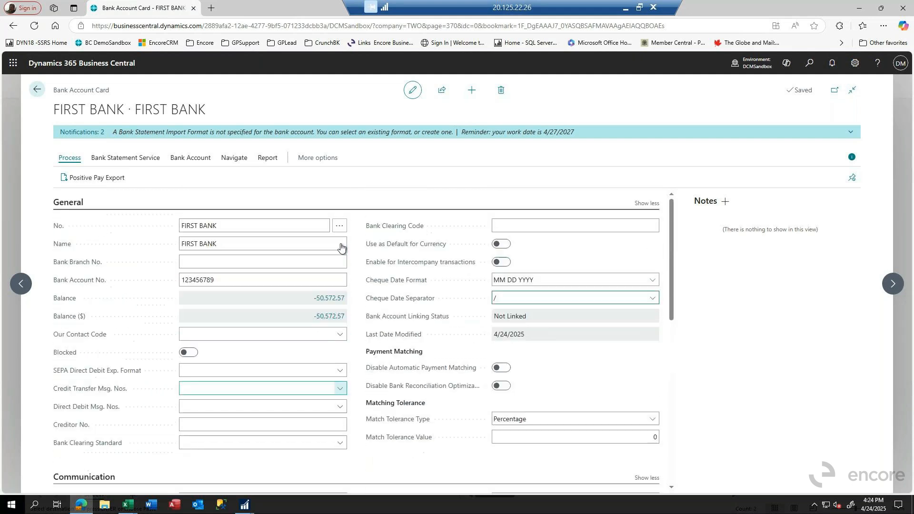
pyautogui.click(204, 281)
pyautogui.click(204, 267)
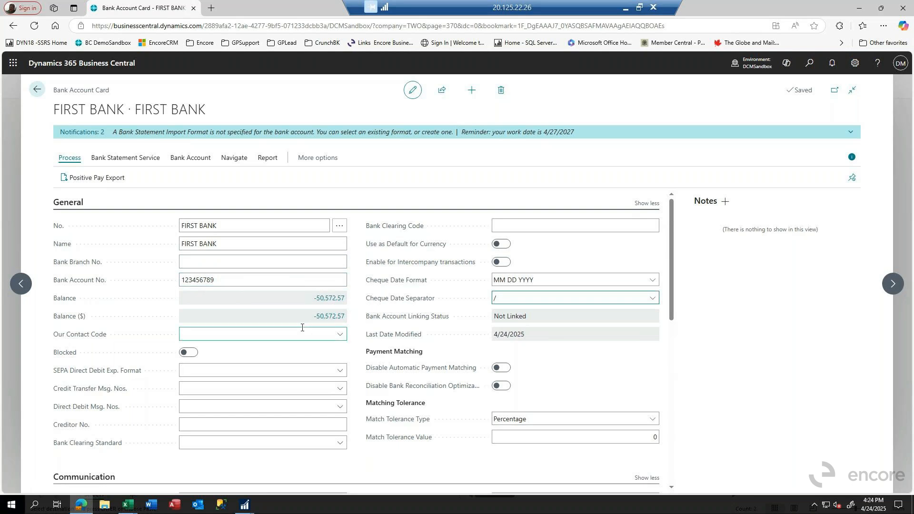
# Examine the currency code, last cheque number and last remittance advice number in the card's Posting section.
pyautogui.scroll(-3, 296, 315)
pyautogui.scroll(-3, 296, 314)
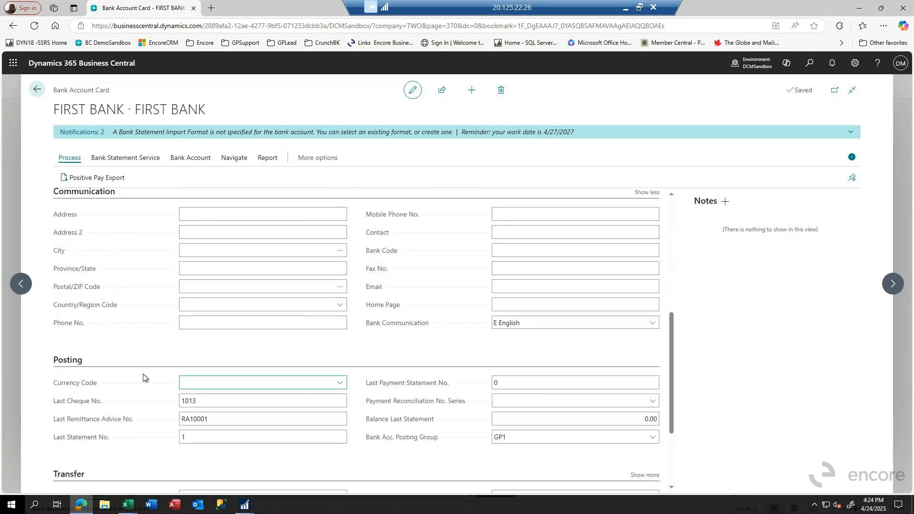
pyautogui.click(218, 385)
pyautogui.click(205, 405)
pyautogui.click(213, 425)
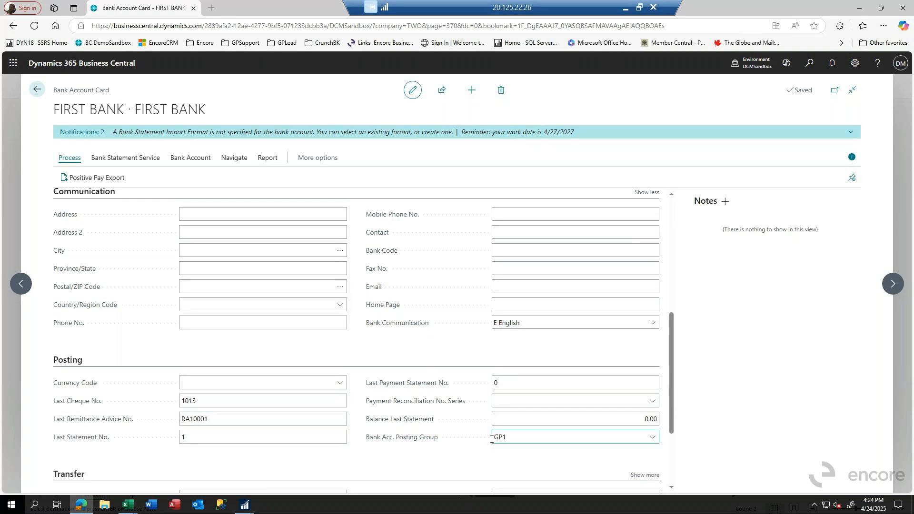
# Look through the available payment export and positive pay export formats in the Transfer section, leaving both fields unset.
pyautogui.scroll(-3, 430, 434)
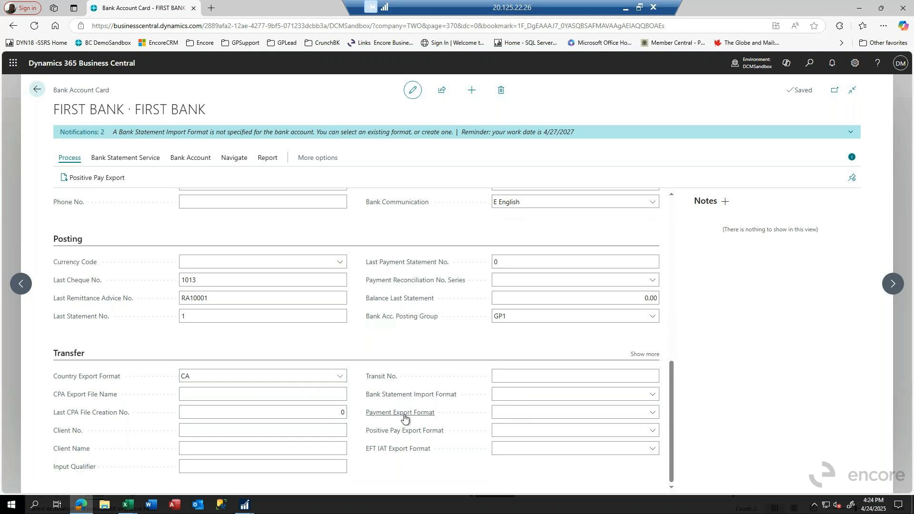
pyautogui.click(651, 412)
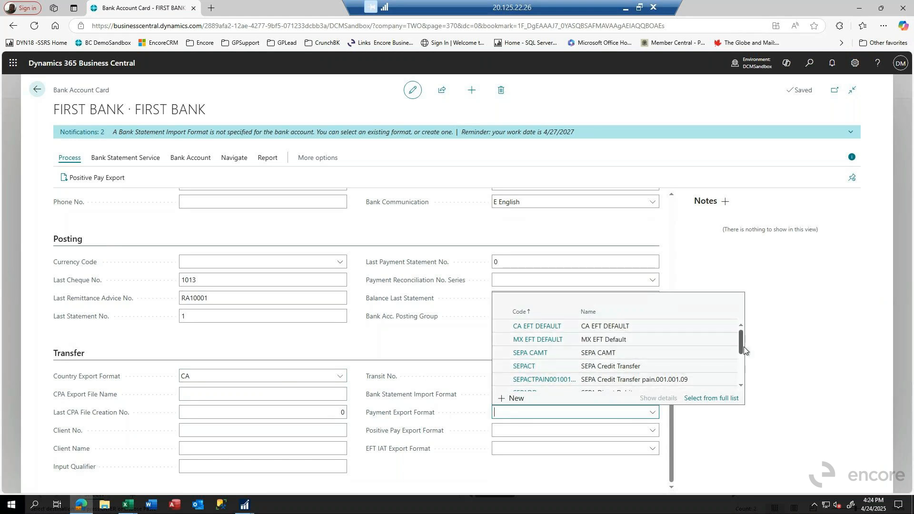
pyautogui.moveTo(741, 347); pyautogui.dragTo(745, 379)
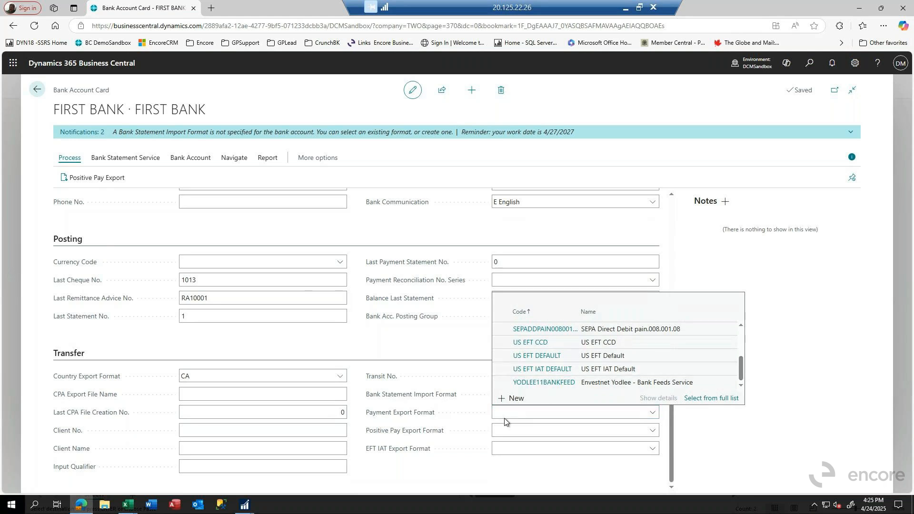
pyautogui.click(504, 432)
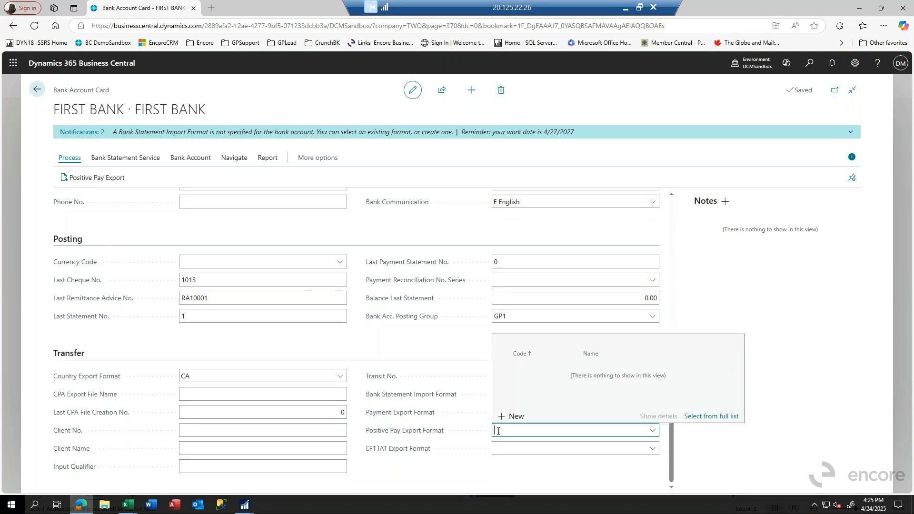
pyautogui.click(652, 431)
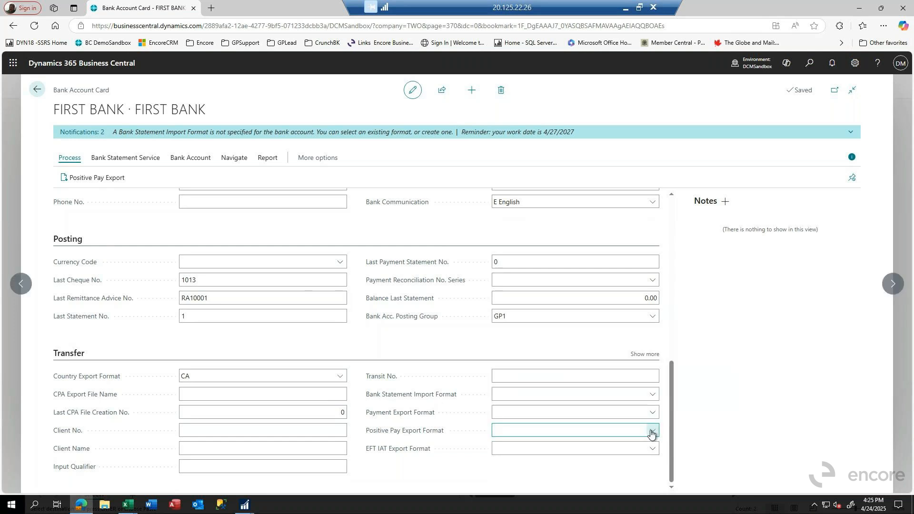
pyautogui.click(653, 432)
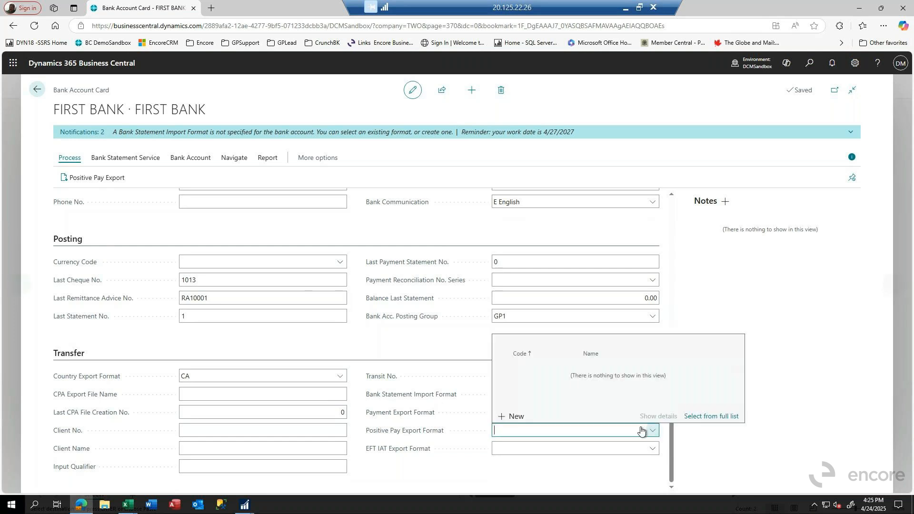
pyautogui.click(436, 414)
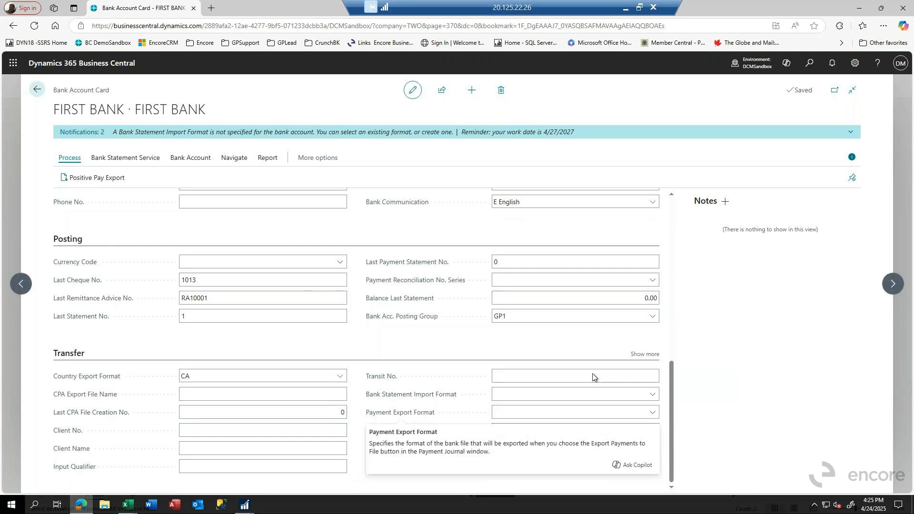
pyautogui.click(319, 349)
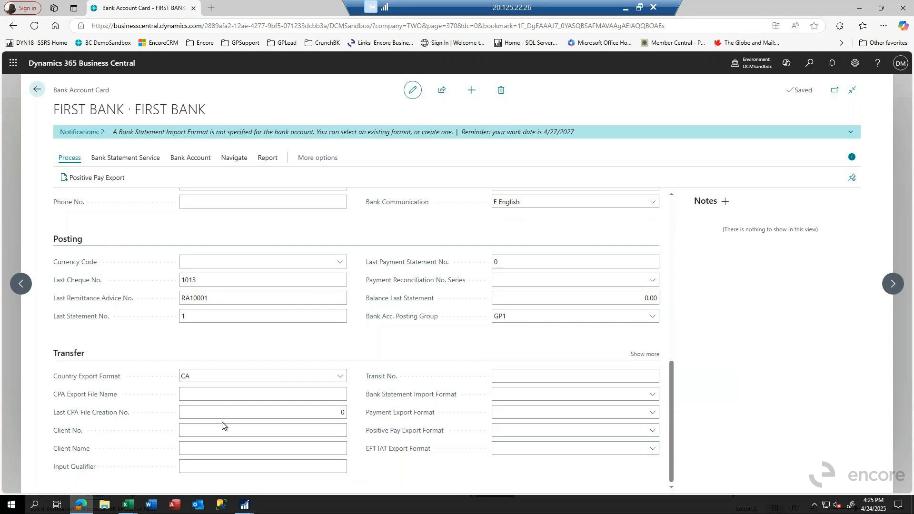
# Display the Bank Account related actions for FIRST BANK and return to the card's General section.
pyautogui.scroll(1, 222, 422)
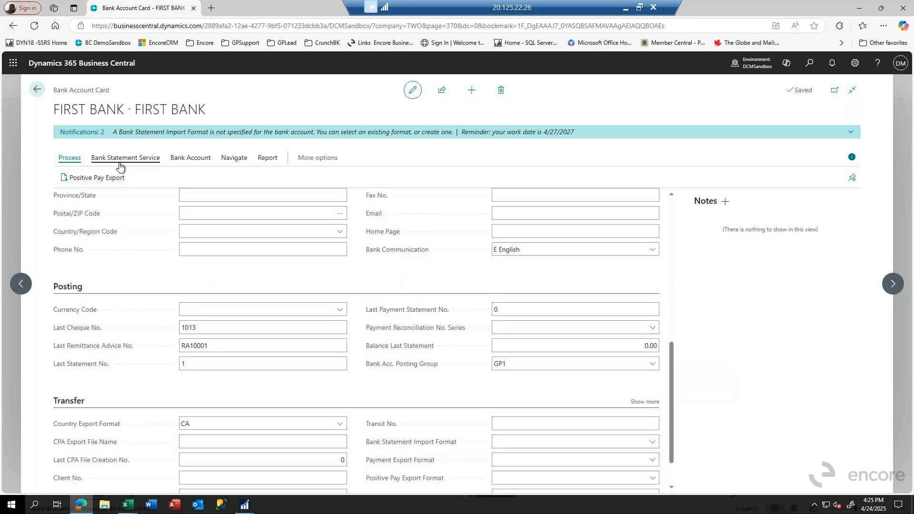
pyautogui.click(188, 159)
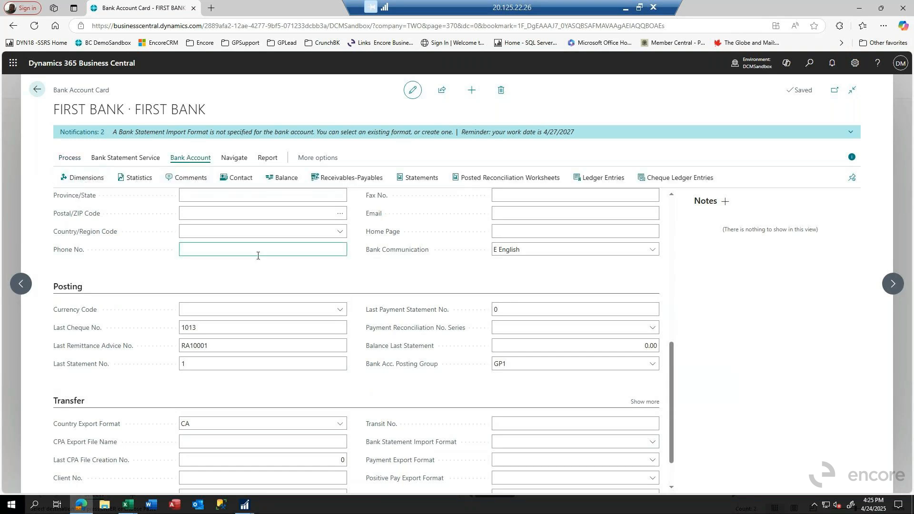
pyautogui.scroll(5, 258, 256)
pyautogui.scroll(3, 258, 256)
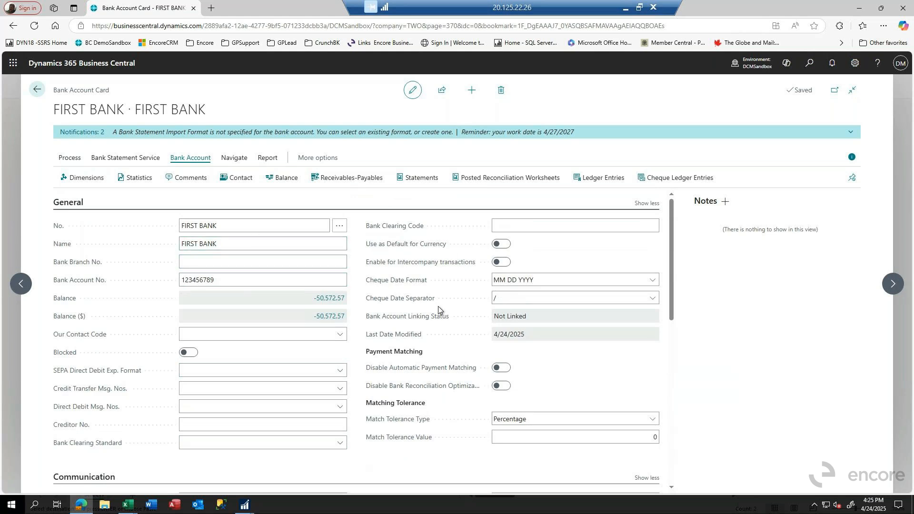
# Open the details of the GP1 bank account posting group assigned to FIRST BANK to inspect its G/L account.
pyautogui.scroll(-7, 456, 287)
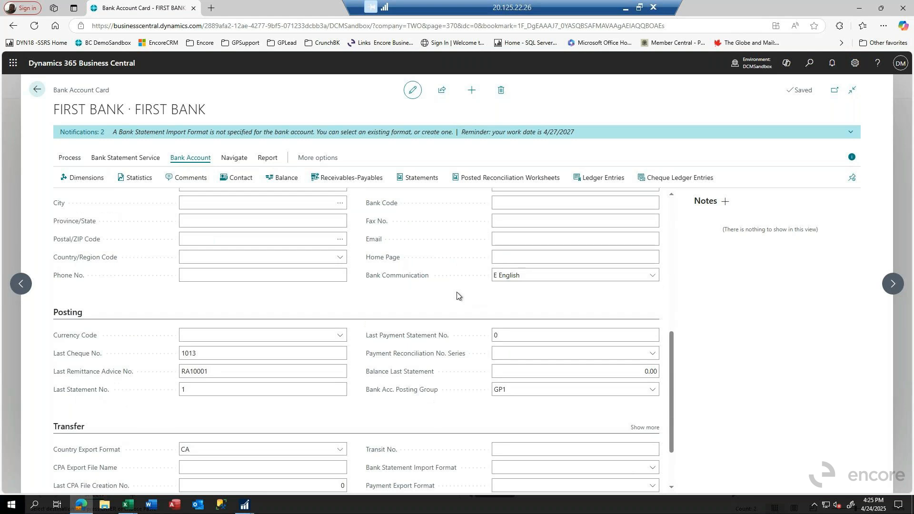
pyautogui.scroll(-1, 475, 344)
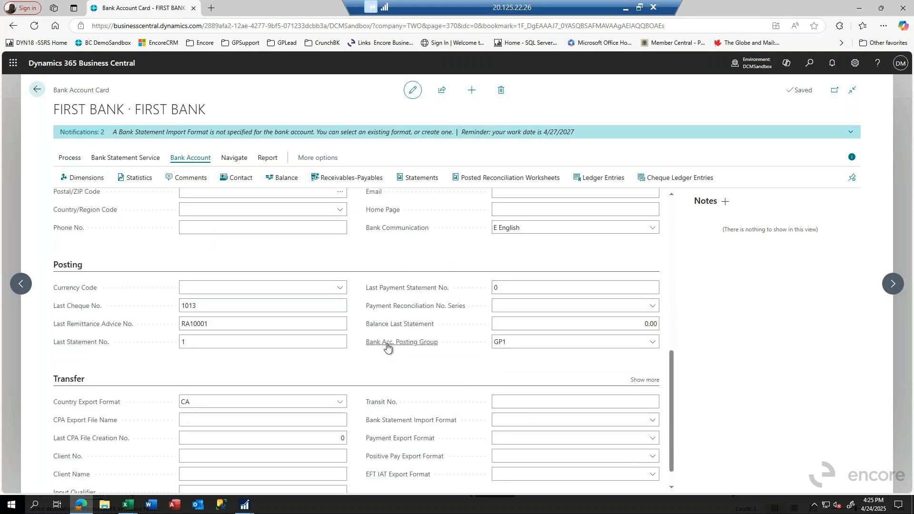
pyautogui.moveTo(405, 346)
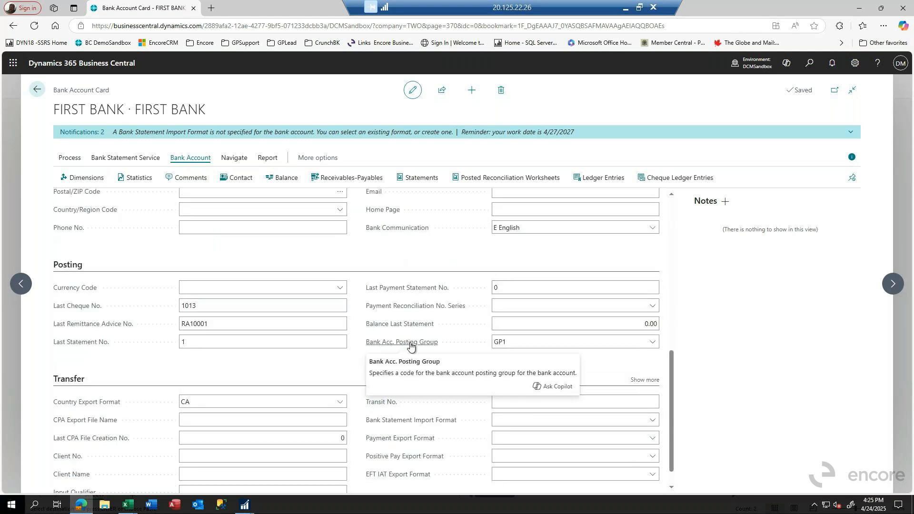
pyautogui.click(513, 343)
pyautogui.click(652, 342)
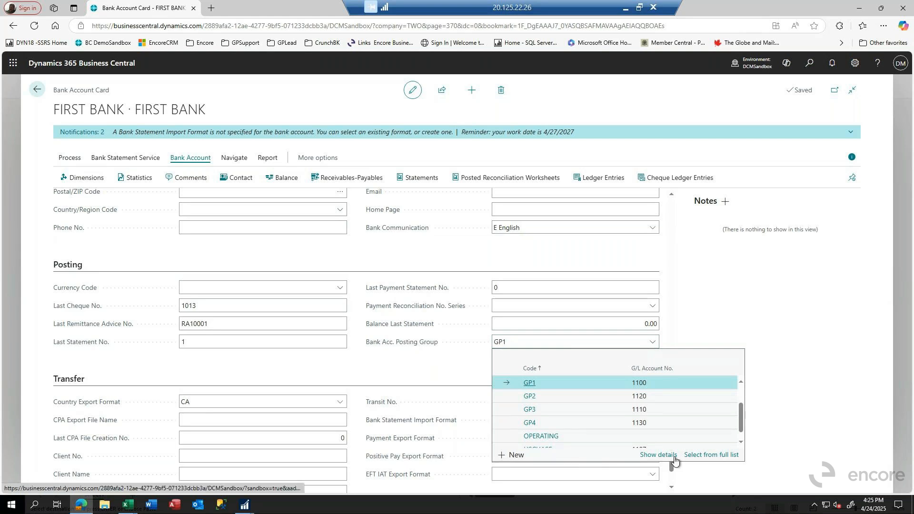
pyautogui.click(662, 456)
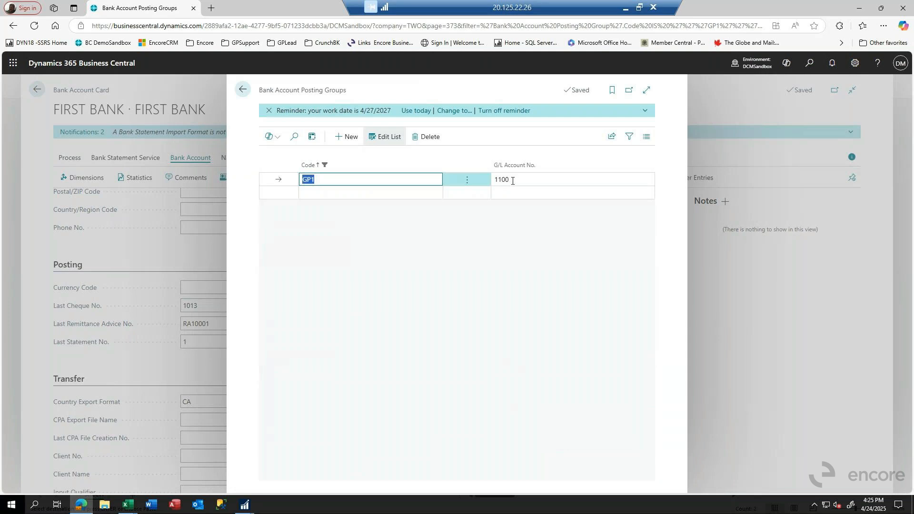
# Close the bank account posting group details and display the bank account ledger entries for FIRST BANK.
pyautogui.click(244, 90)
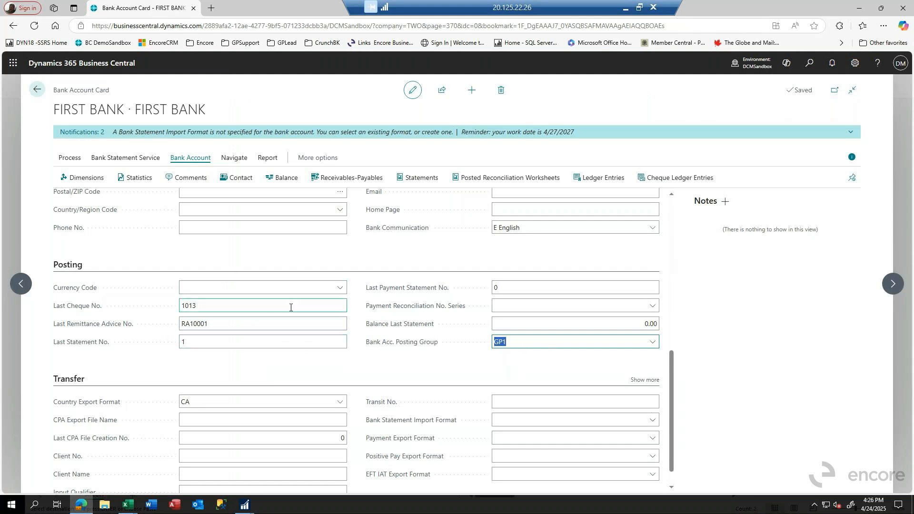
pyautogui.scroll(-1, 220, 229)
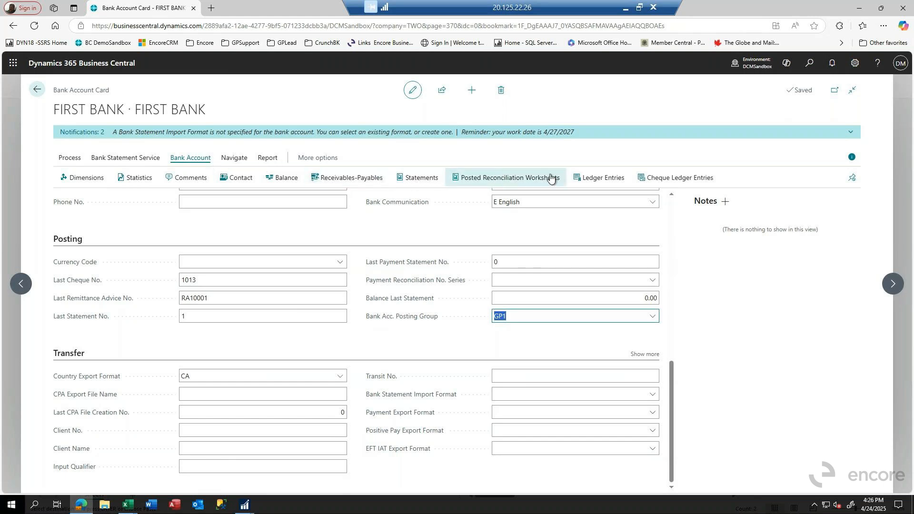
pyautogui.click(588, 185)
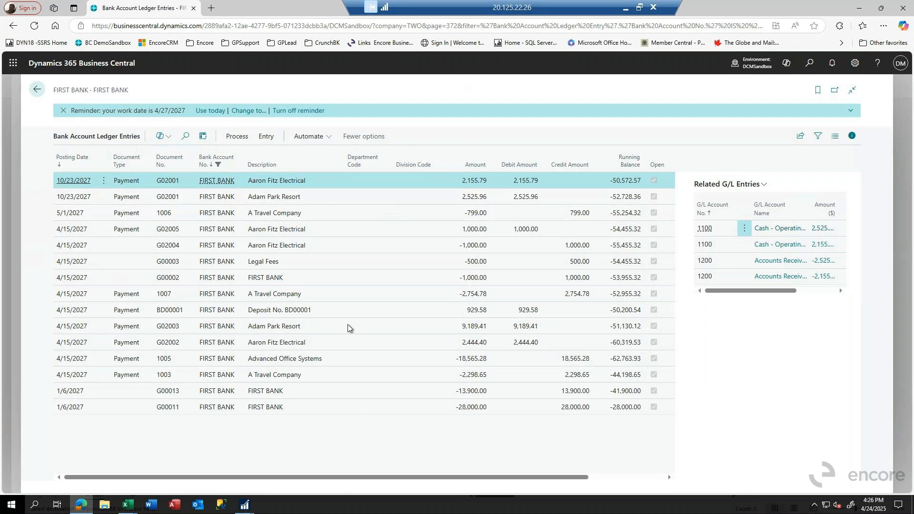
# Return to the list of bank accounts and display the Bank Statement Service actions available for FIRST BANK.
pyautogui.click(36, 92)
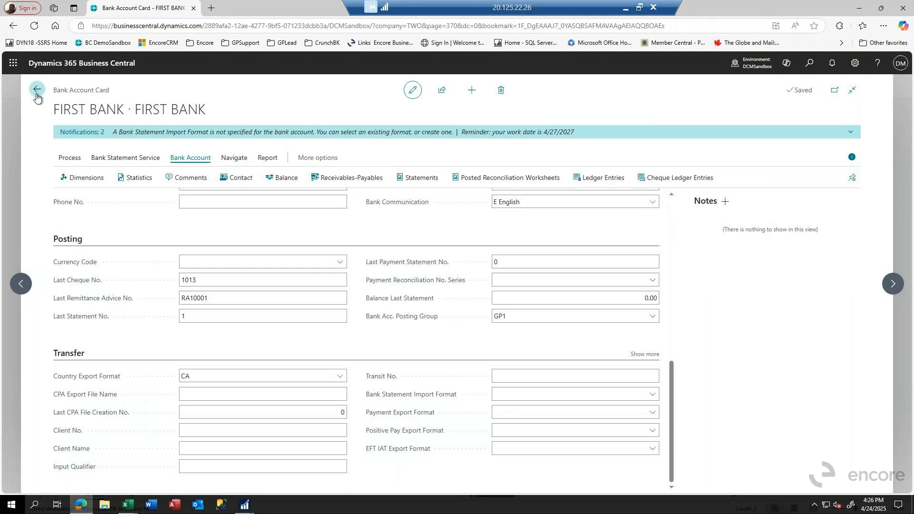
pyautogui.click(37, 92)
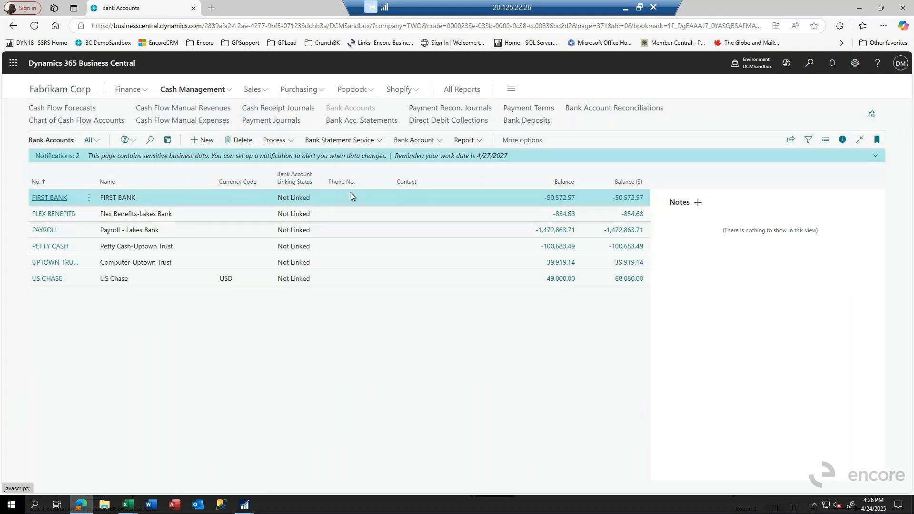
pyautogui.click(346, 142)
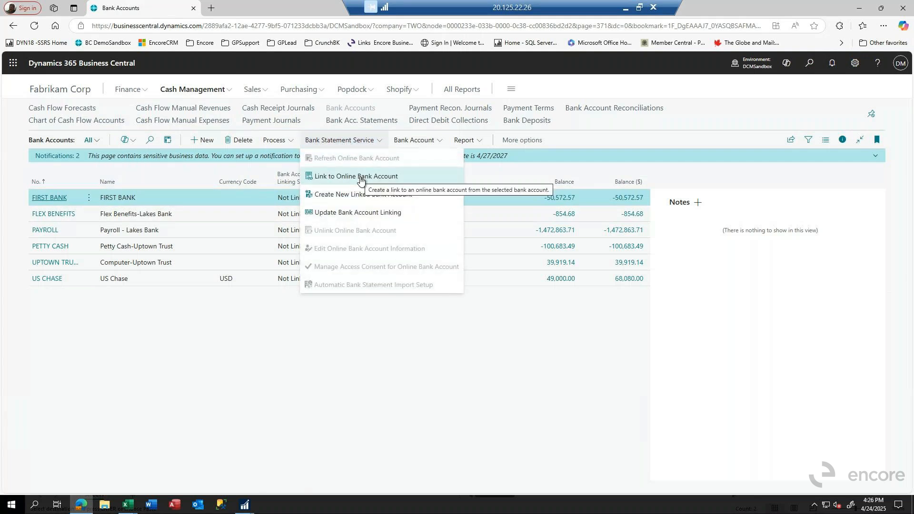